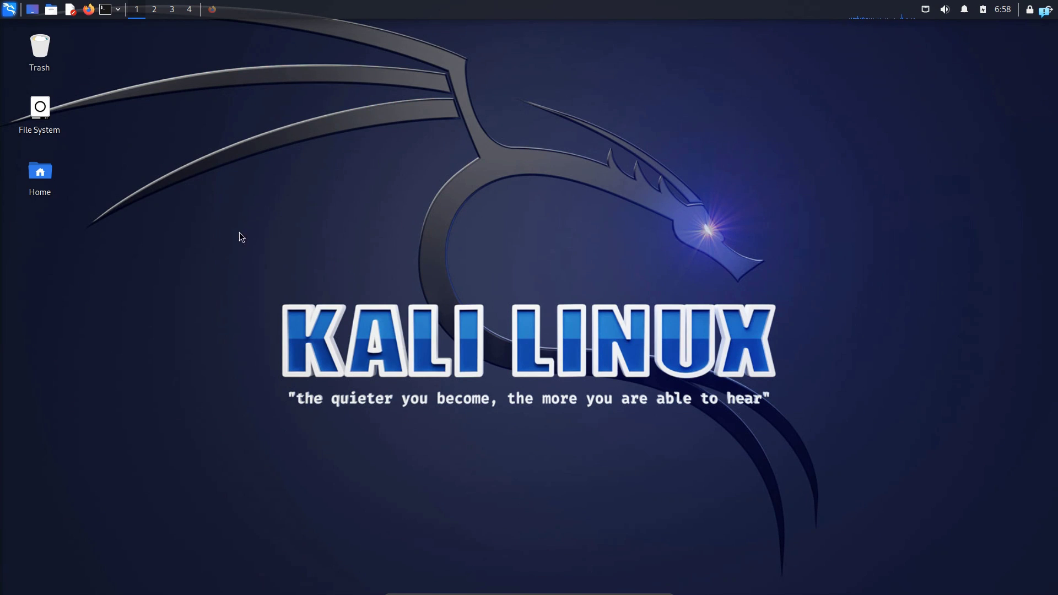
Step: Open a terminal, show the Kali 2024.1 release info, then clear the screen
key("ctrl+alt+t")
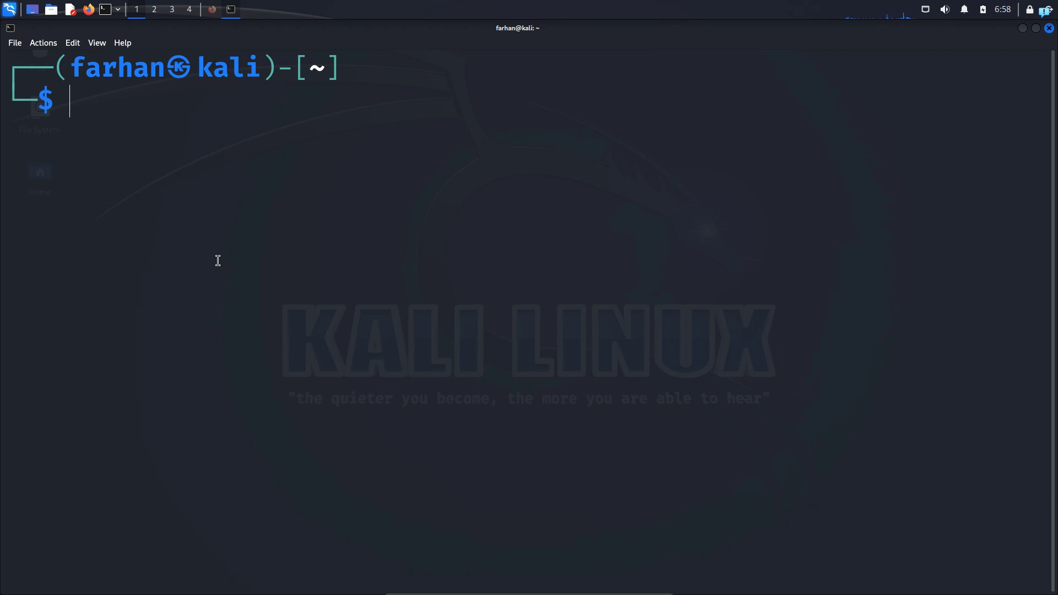
type("cat /et")
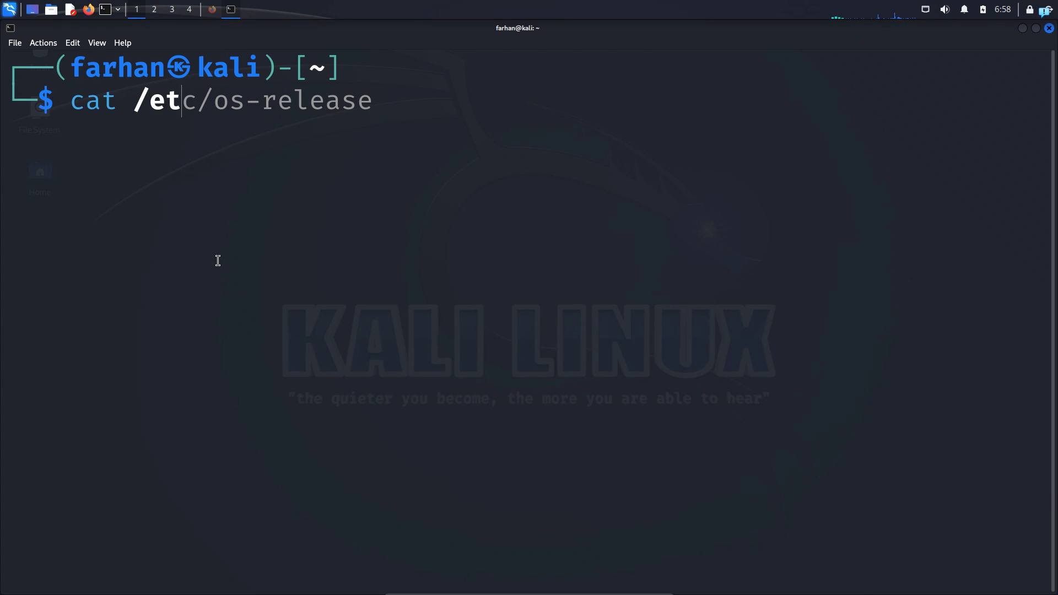
type("c/os-release")
key("Return")
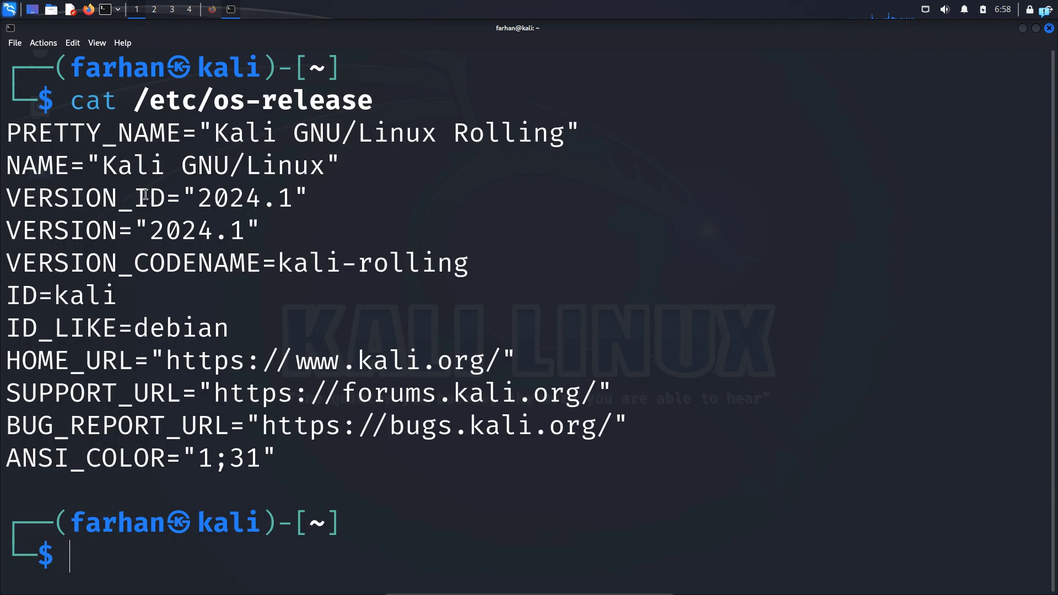
left_click_drag(150, 231, 210, 233)
type("clear")
key("Return")
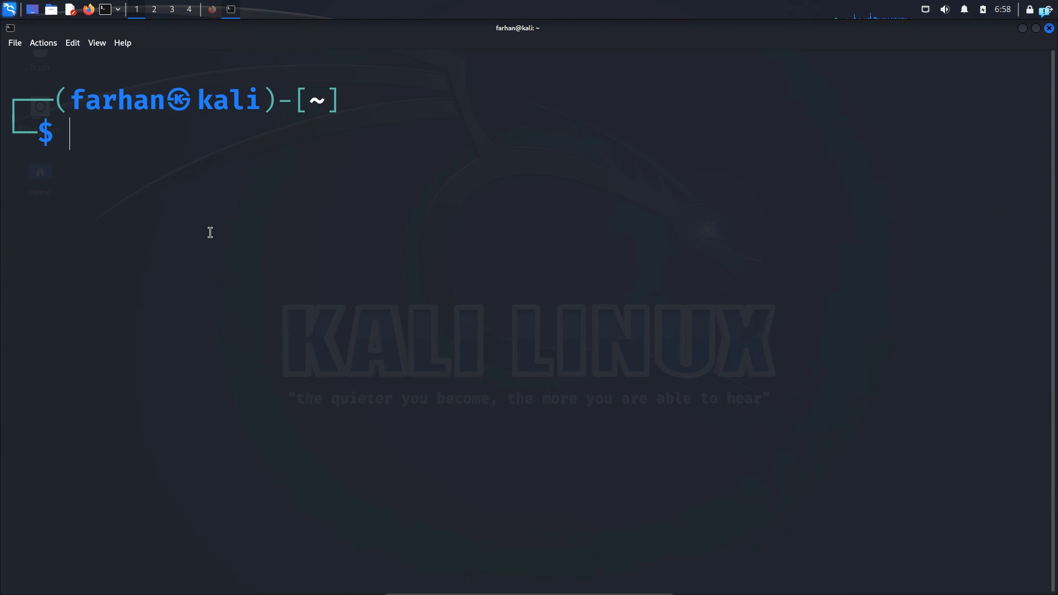
type("iwconf")
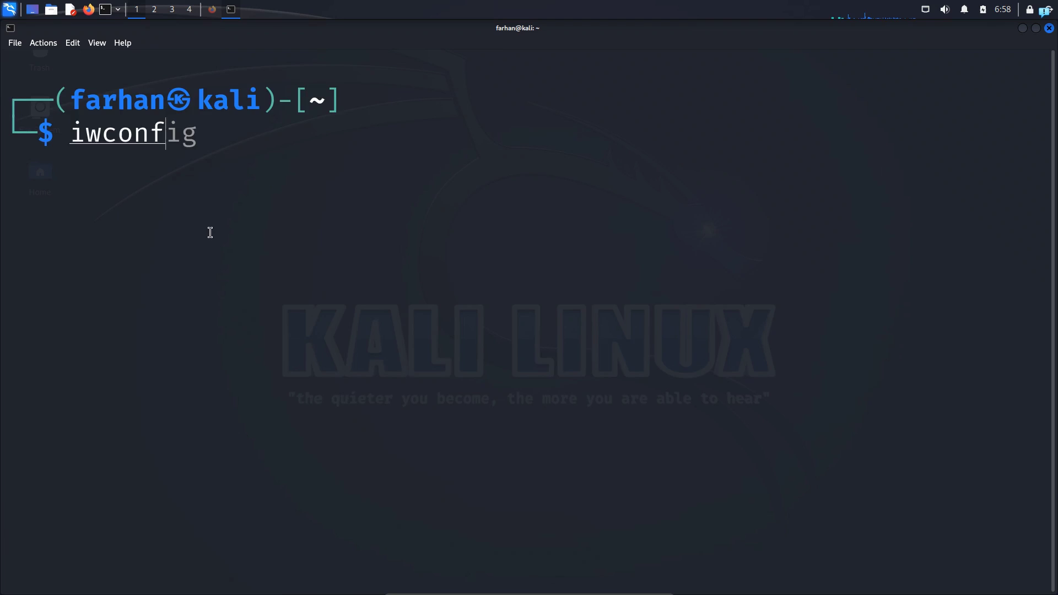
type("ig")
Step: List interfaces with iwconfig and highlight wlan0 and wlan1 in Managed mode
key("Return")
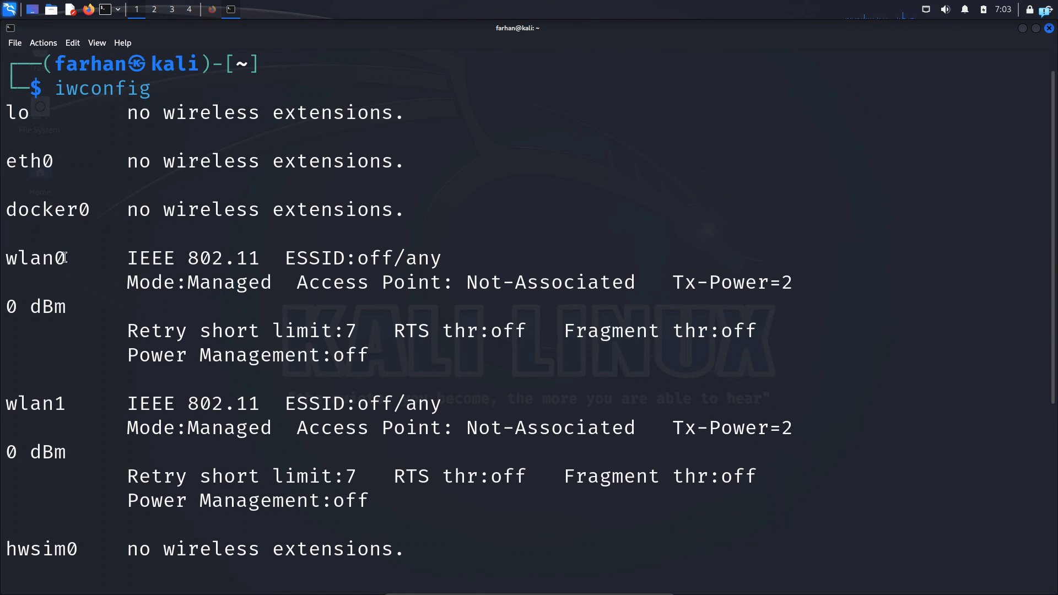
left_click_drag(67, 258, 6, 258)
left_click_drag(66, 404, 6, 404)
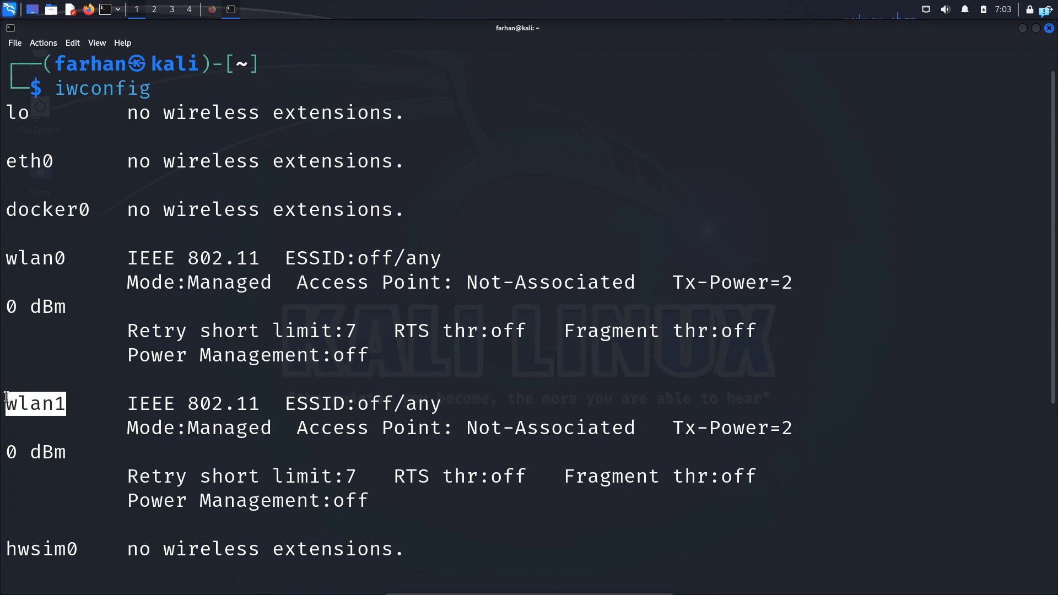
left_click_drag(175, 428, 272, 427)
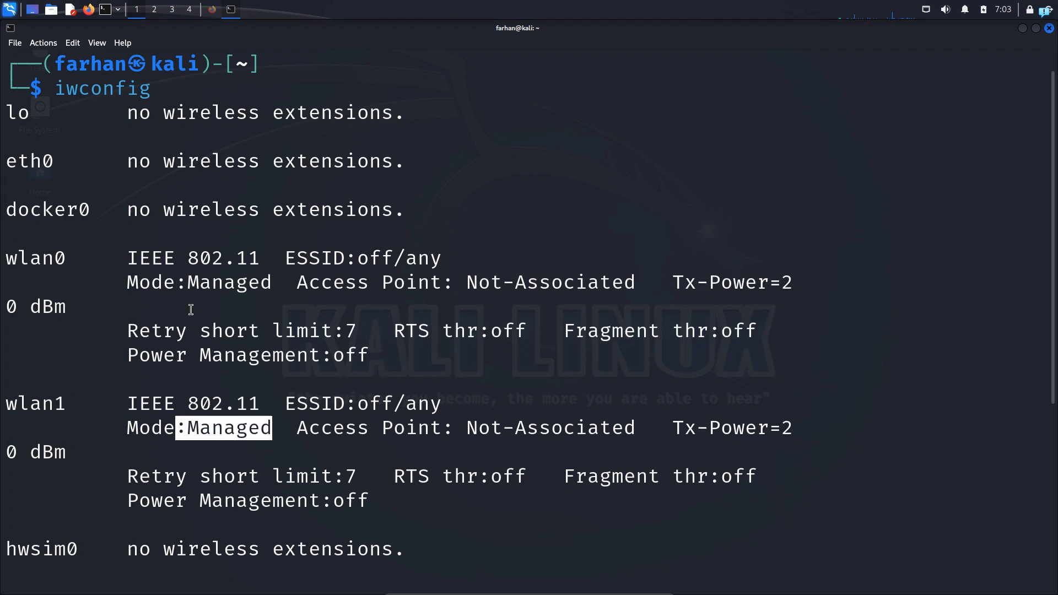
left_click_drag(187, 282, 262, 282)
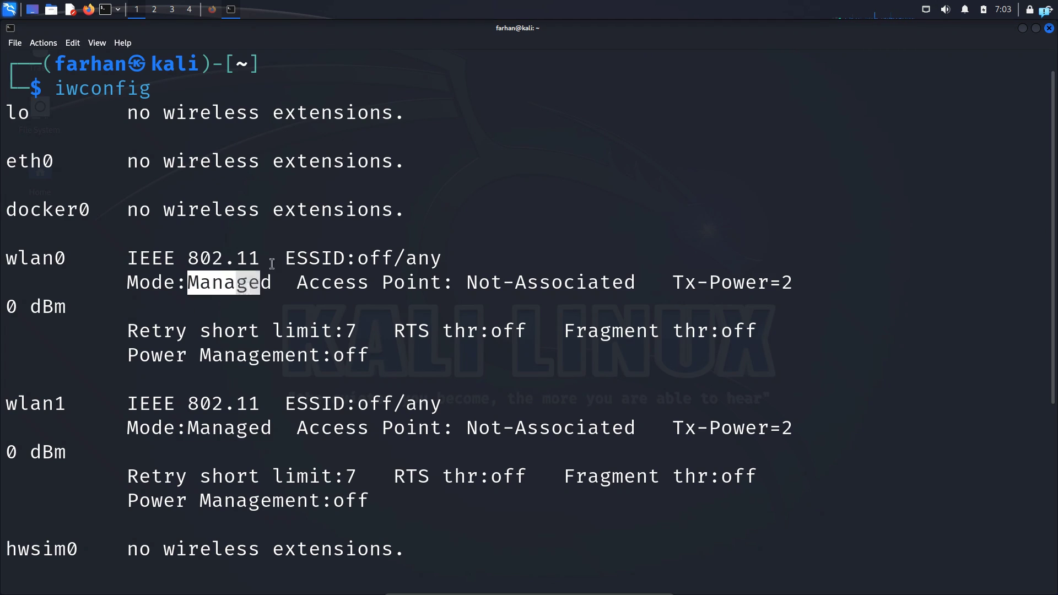
left_click(220, 281)
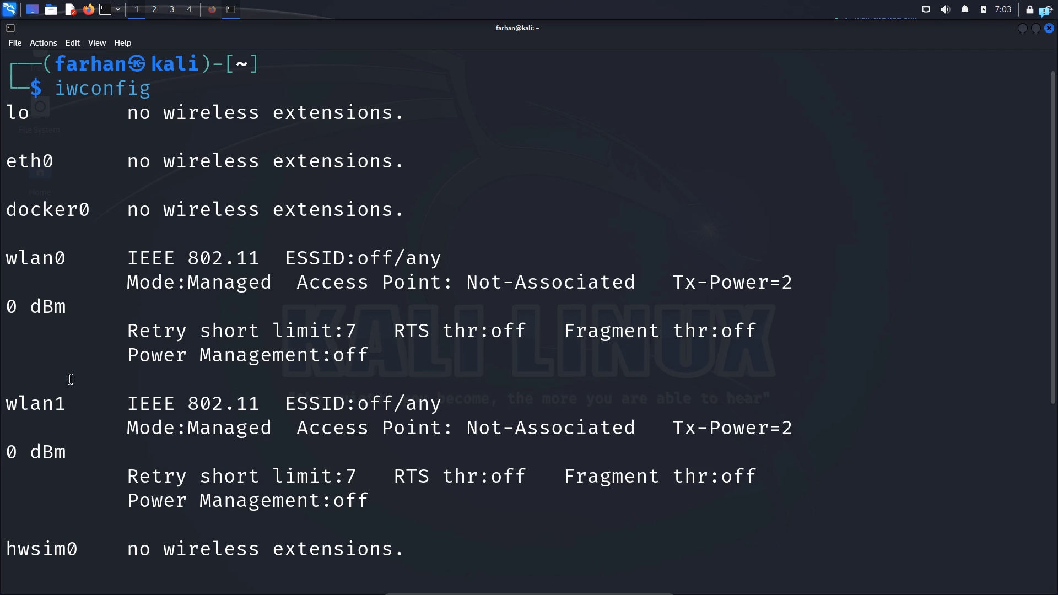
double_click(13, 258)
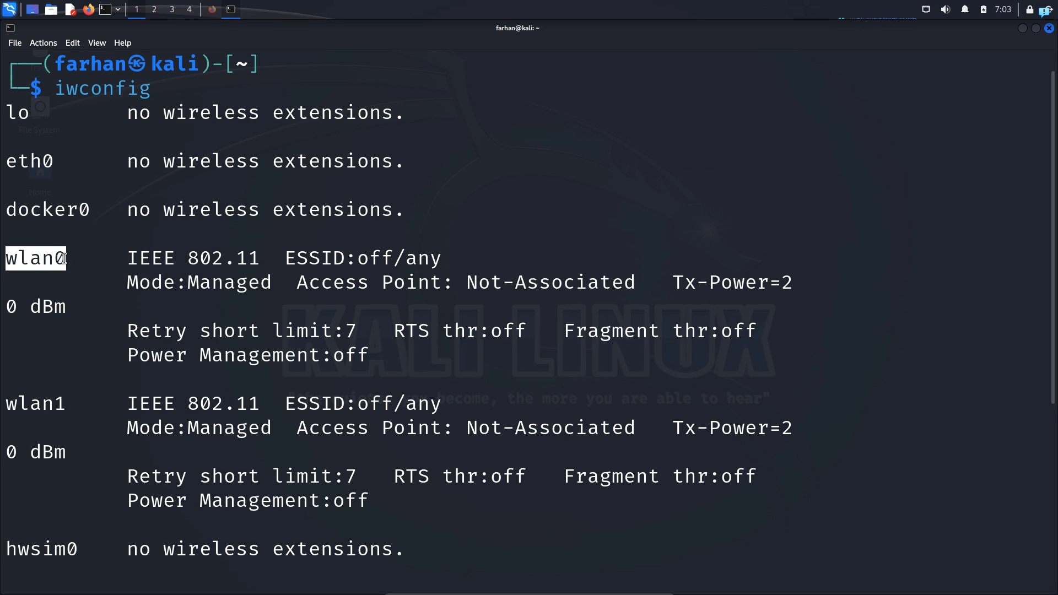
type("cle")
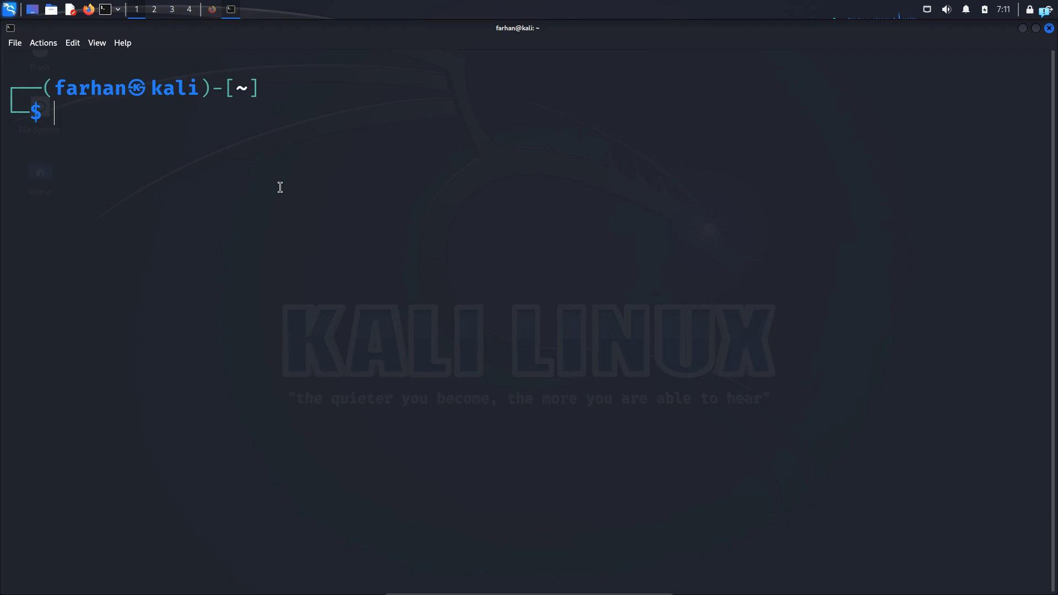
type("sudo su")
Step: Become root and bring the wlan0 interface down
key("Return")
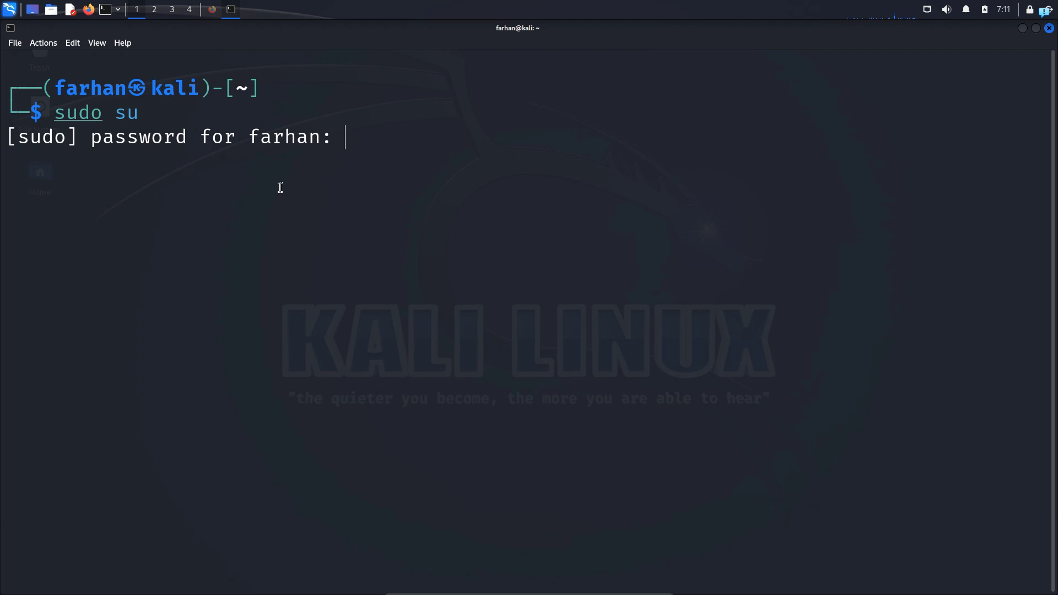
key("Return")
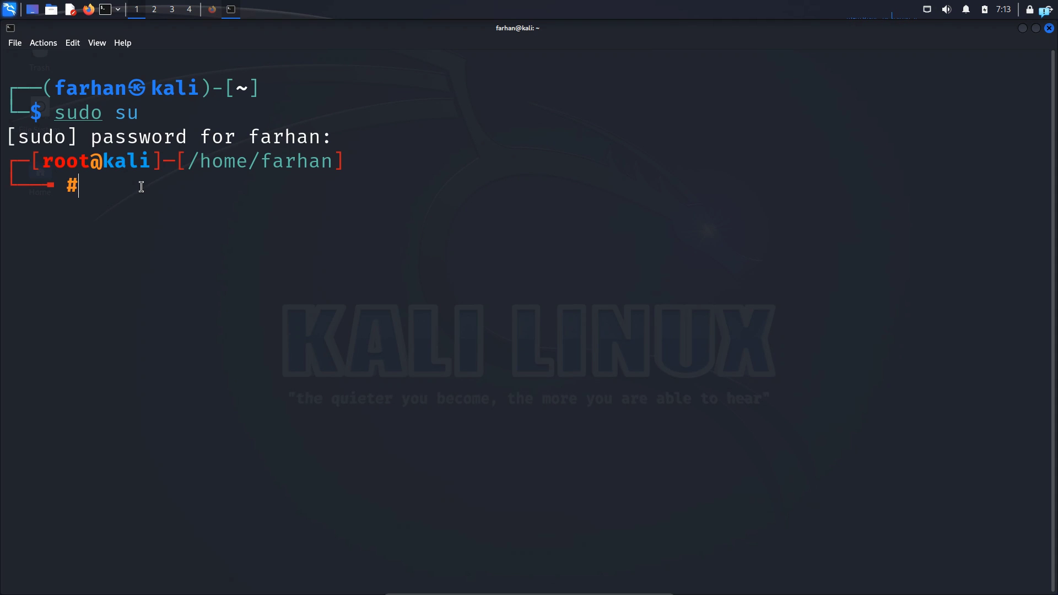
type("ifconfig wlan")
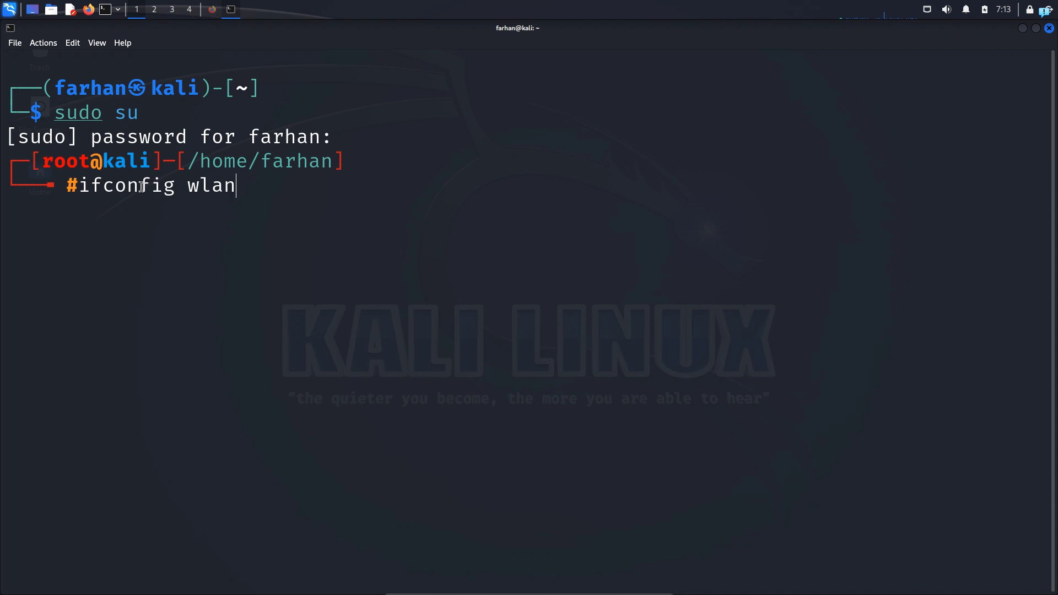
type("0 down")
key("Return")
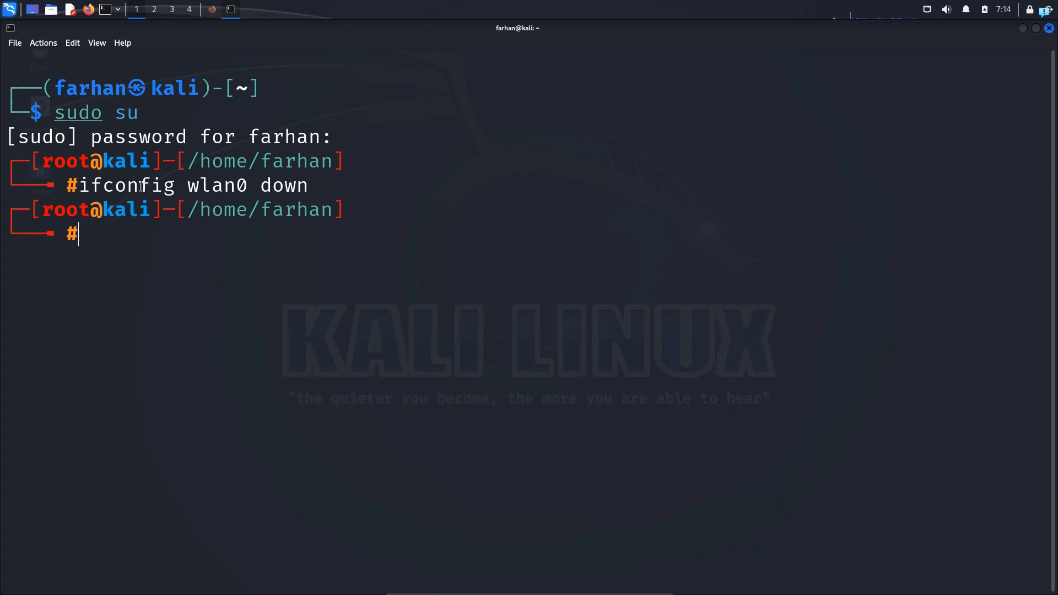
type("airmon-")
type("ng check")
Step: Find interfering processes with airmon-ng check, then kill them, ending wpa_supplicant (PID 7113)
key("Return")
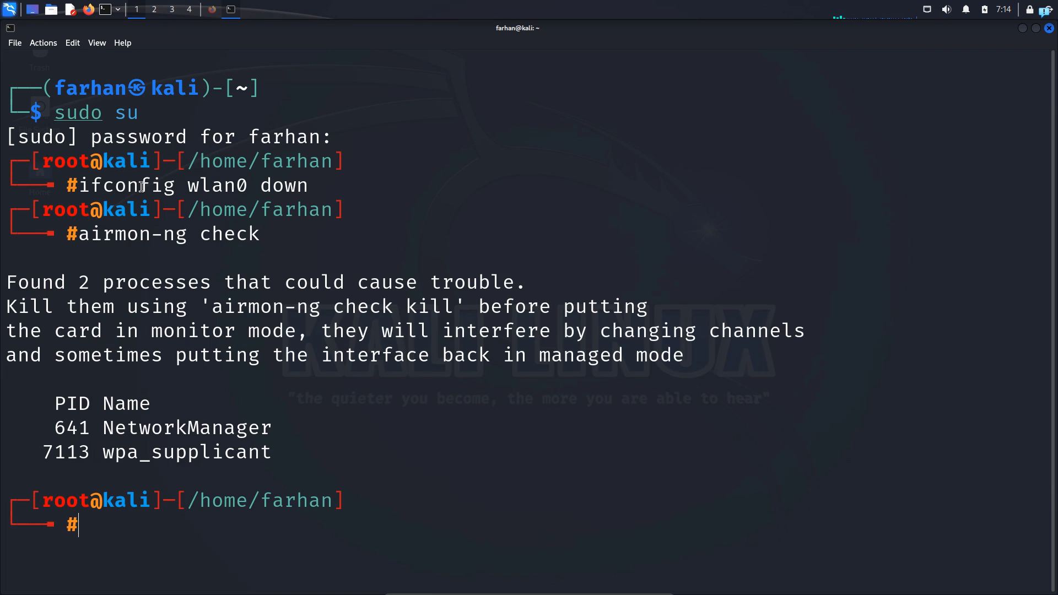
left_click_drag(283, 443, 153, 423)
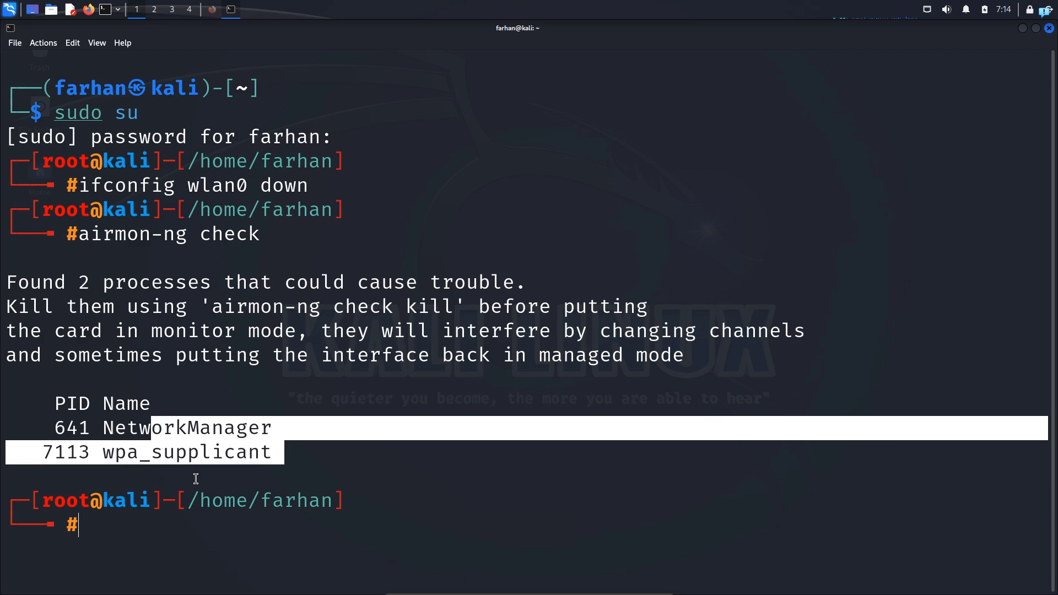
type("clear")
key("Return")
type("air")
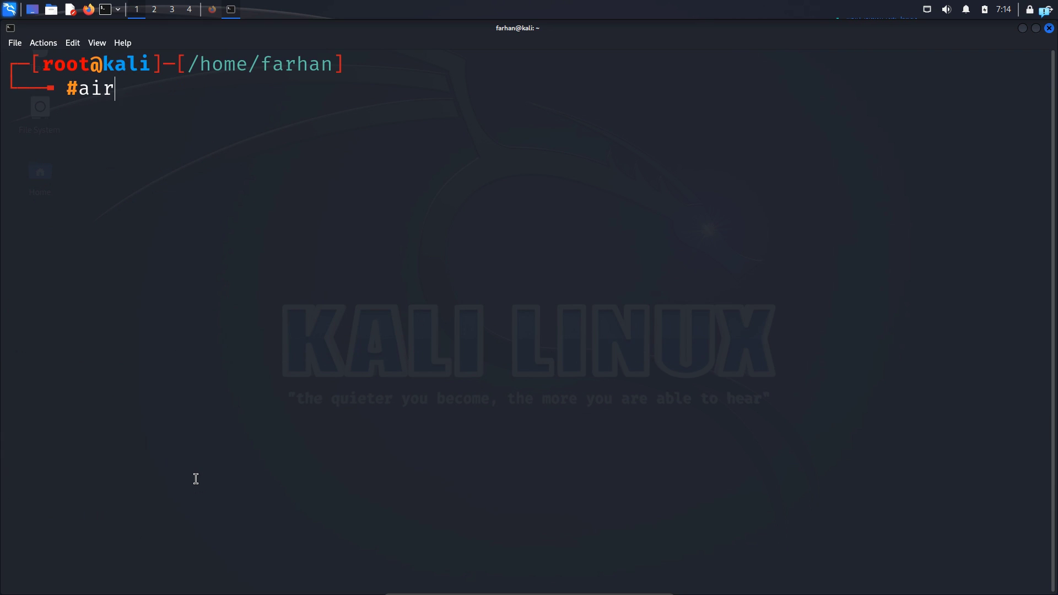
type("mon-ng ")
type("check kill")
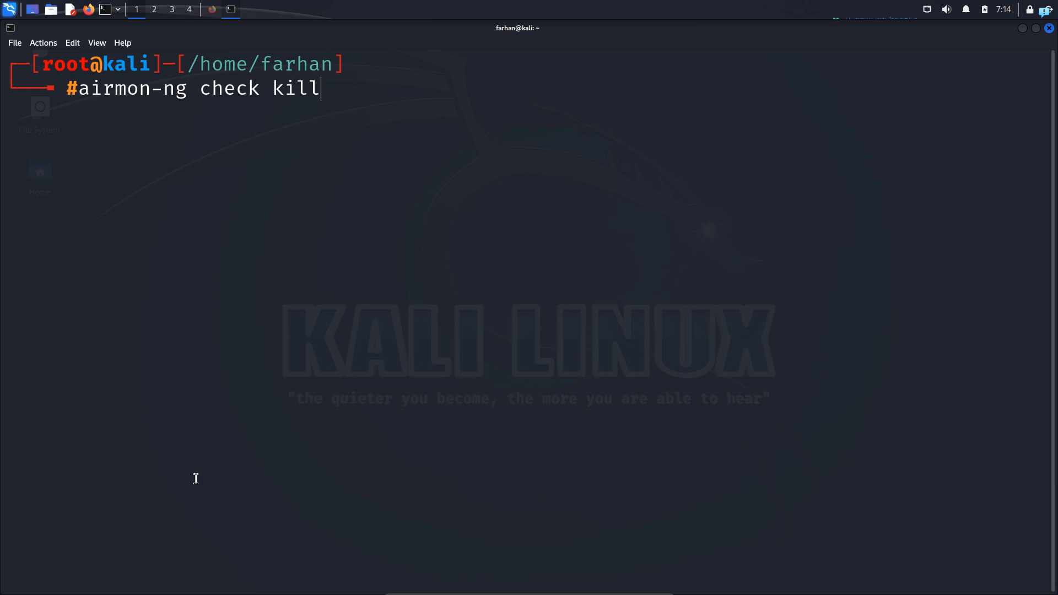
key("Return")
left_click_drag(333, 210, 77, 136)
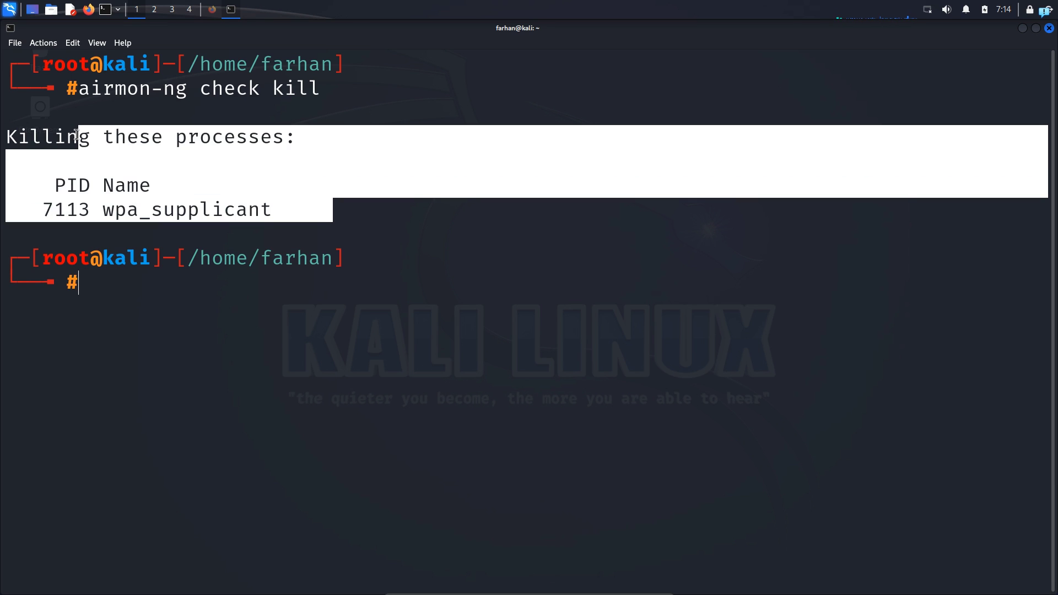
mouse_move(928, 9)
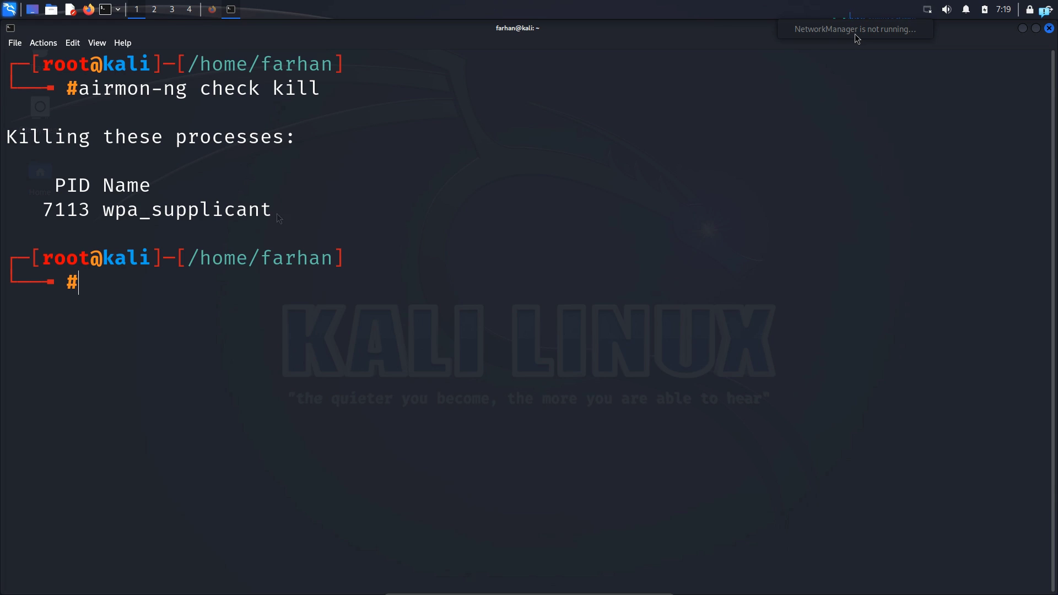
type("ai")
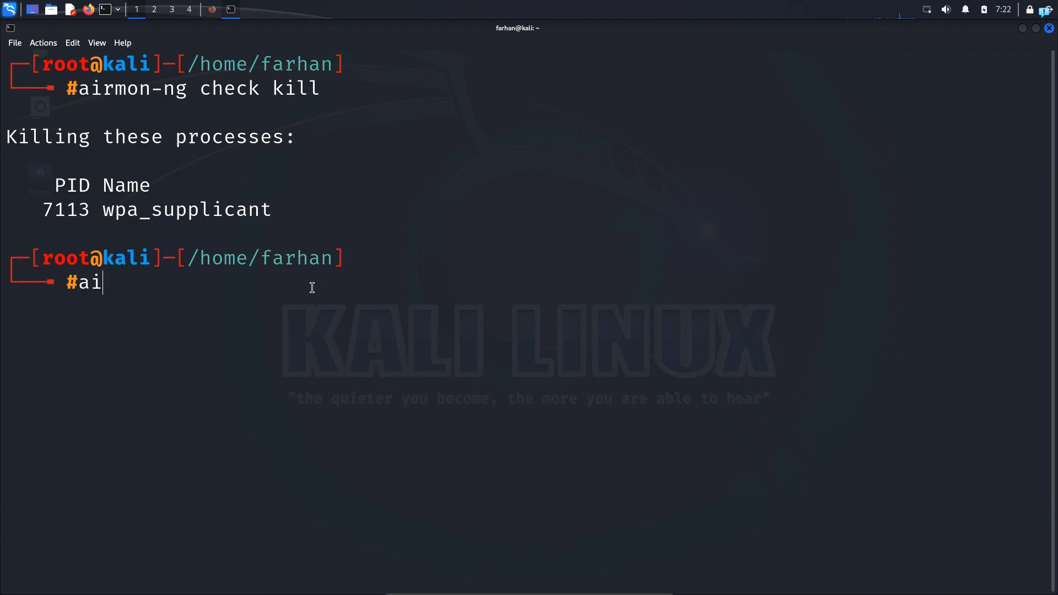
type("rmon-ng s")
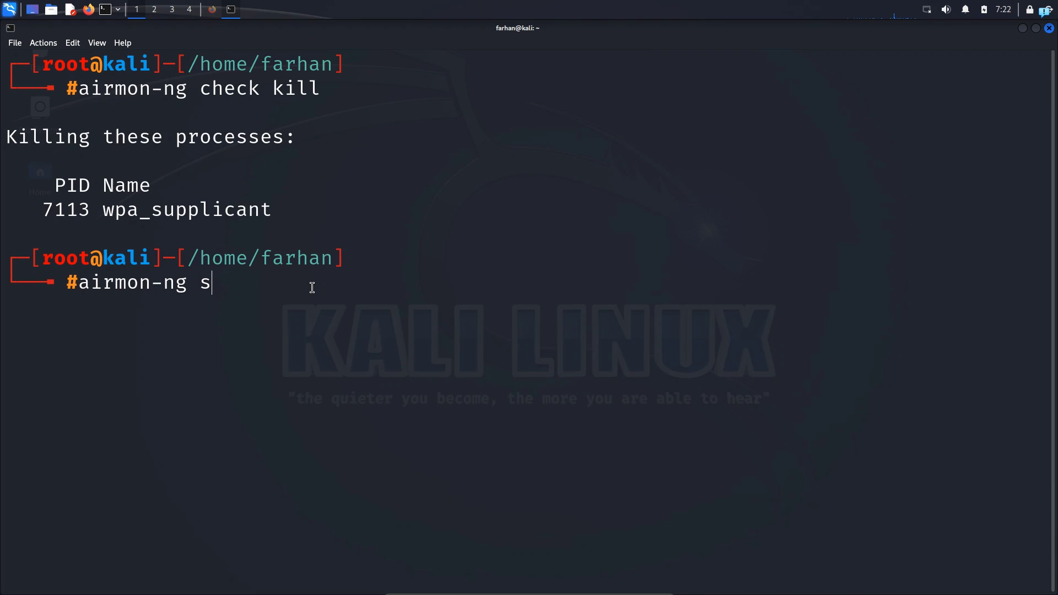
type("tart ")
type("wlan0")
Step: Start monitor mode on wlan0 and confirm wlan0mon shows Mode:Monitor at 2.457 GHz
key("Return")
type("clear")
key("Return")
type("iw")
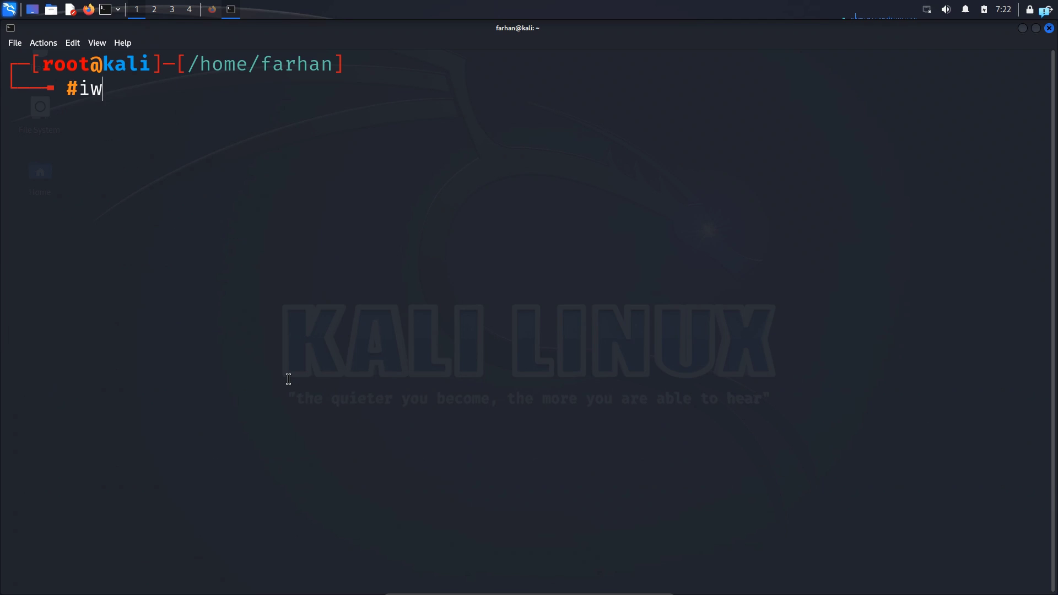
type("config")
key("Return")
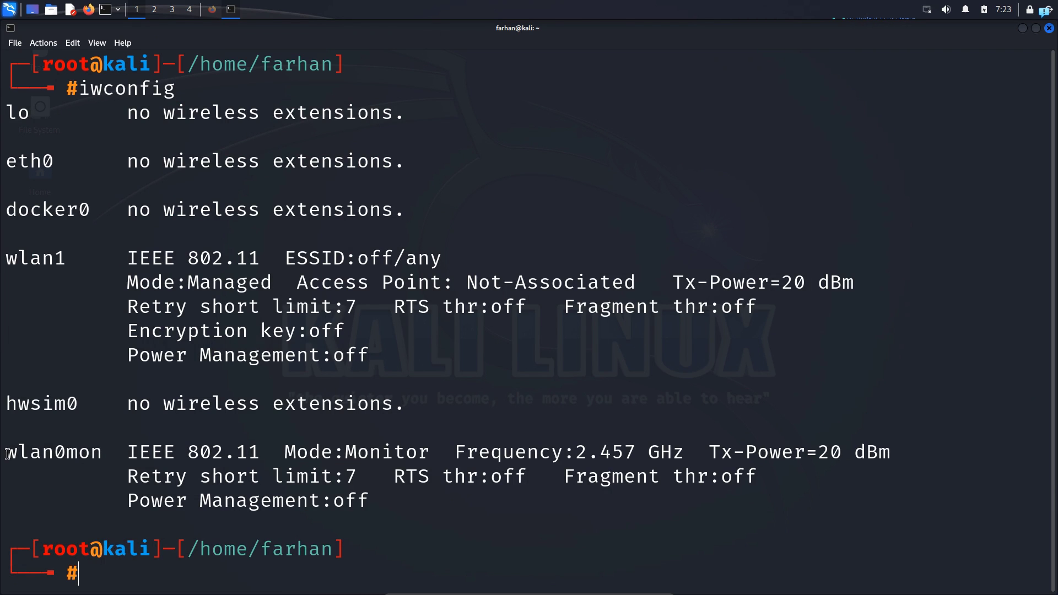
left_click_drag(6, 453, 102, 454)
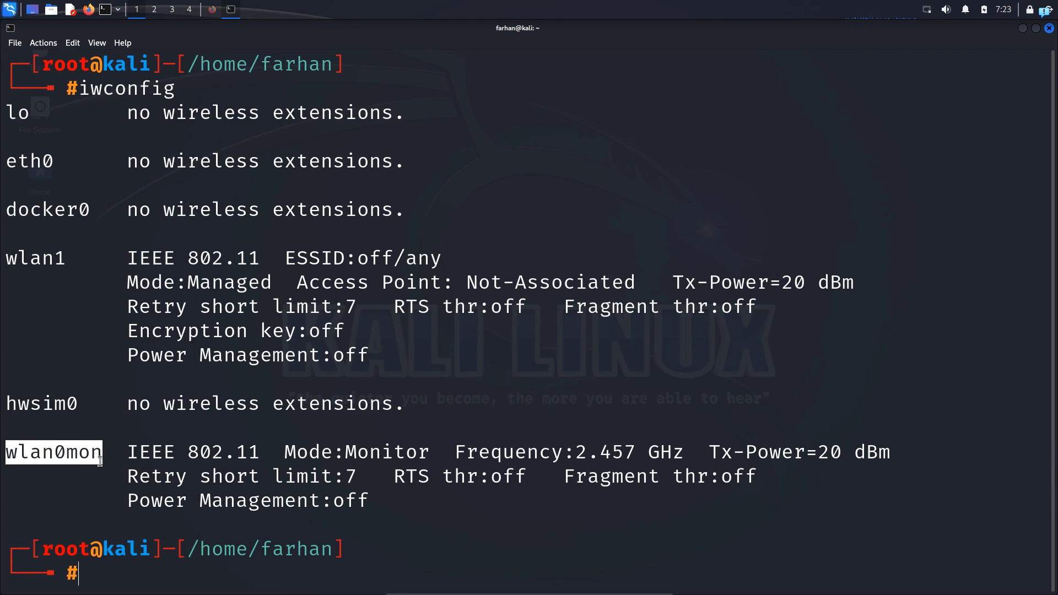
left_click(314, 452)
left_click_drag(362, 453, 431, 452)
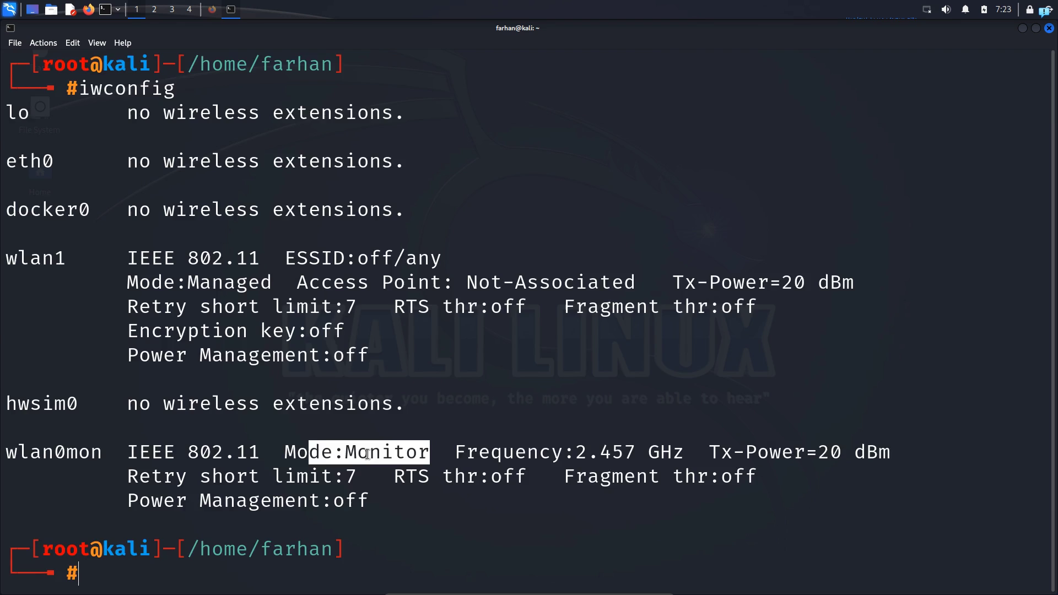
left_click_drag(8, 382, 103, 381)
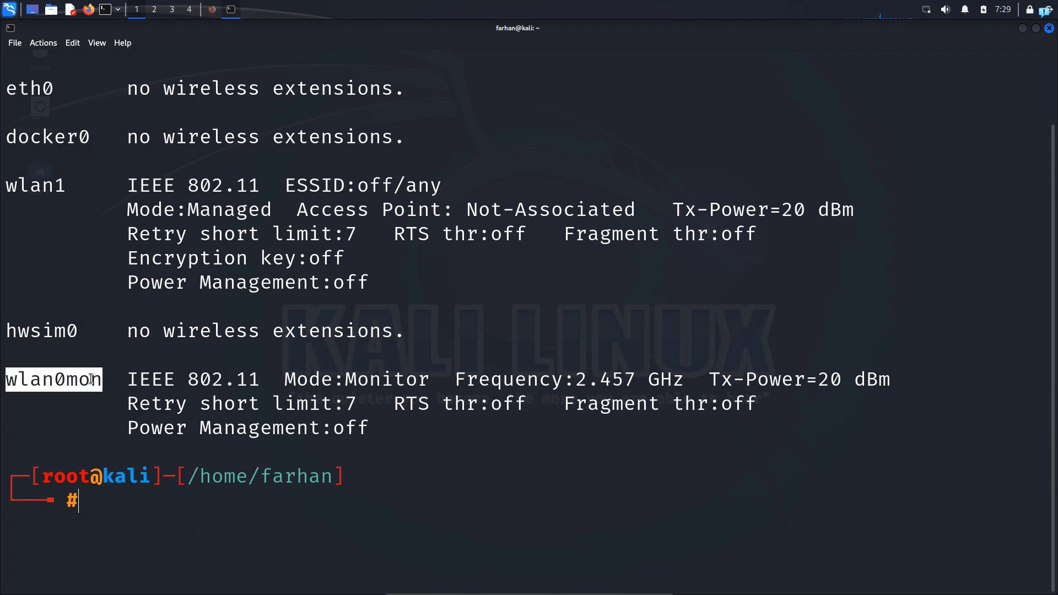
Step: Reselect the wlan0mon name, then stop monitor mode on wlan0mon and clear the screen
left_click(91, 380)
left_click_drag(103, 380, 5, 379)
left_click(130, 494)
type("air")
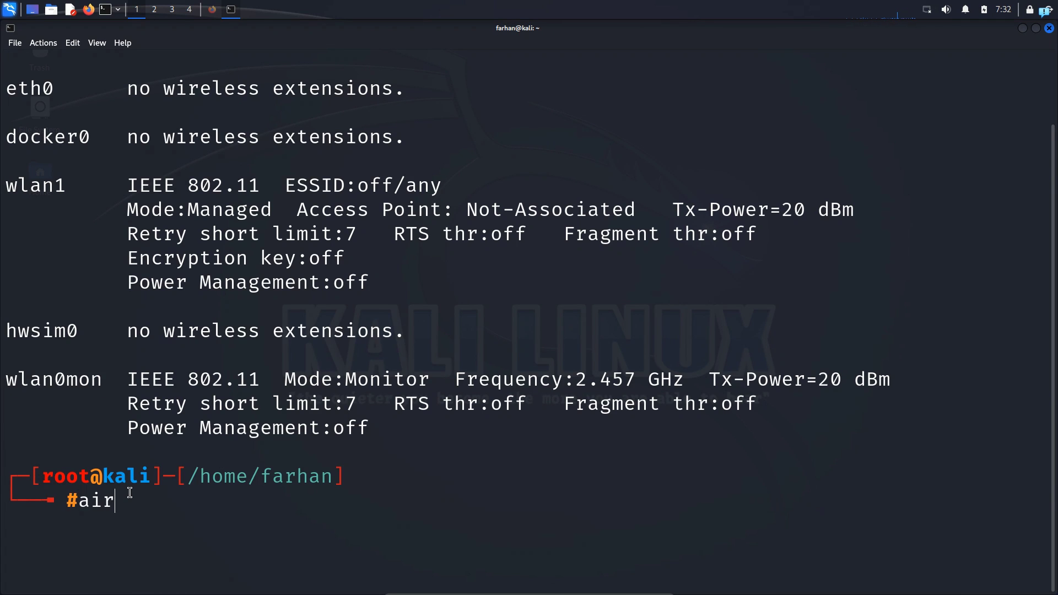
type("mon-ng ")
type("stop ")
type("wlan0mon")
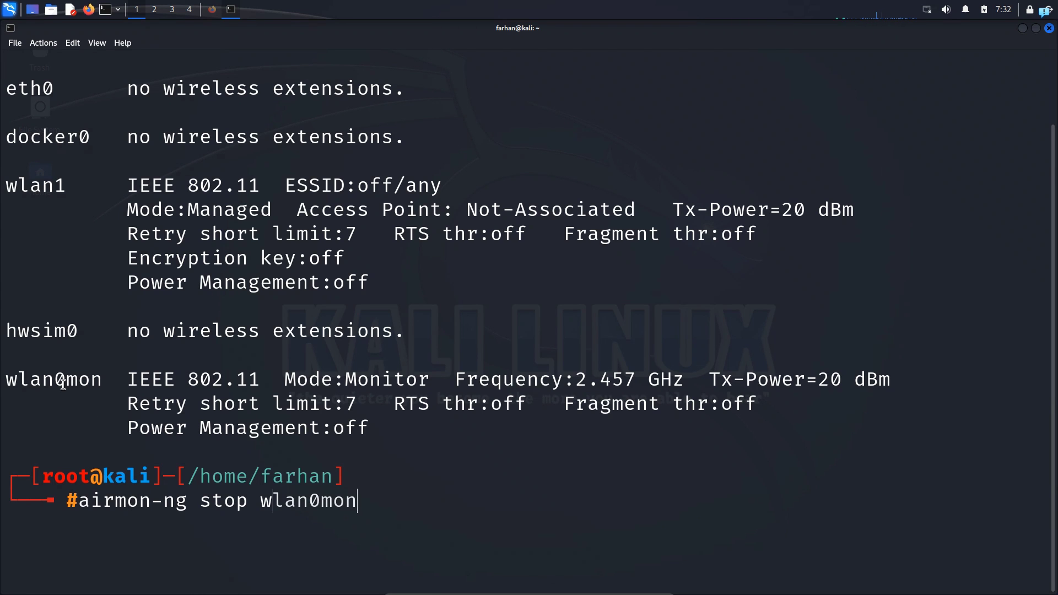
key("Return")
type("clear")
key("Return")
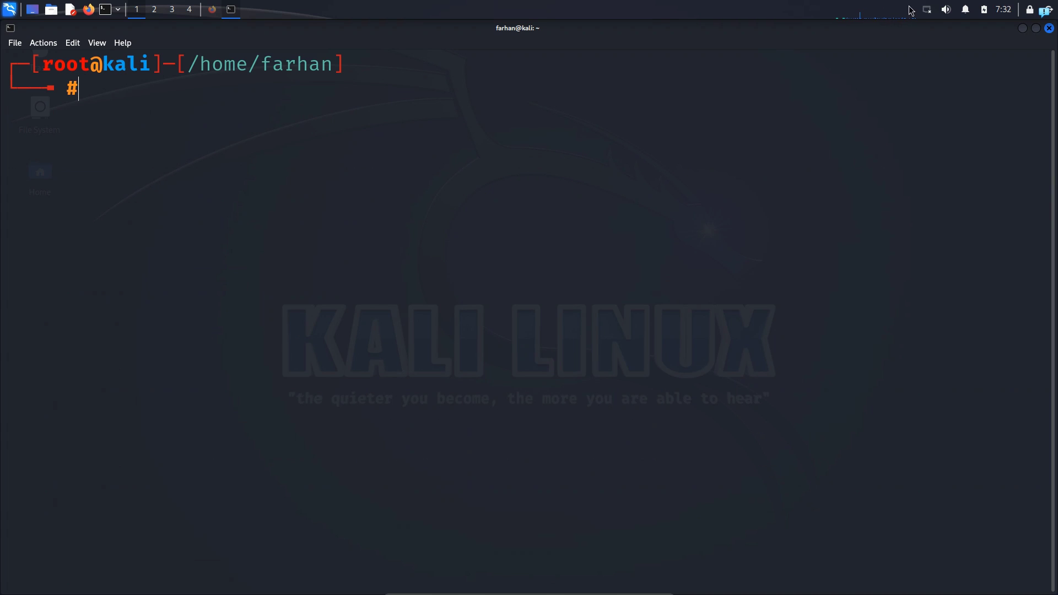
mouse_move(1045, 9)
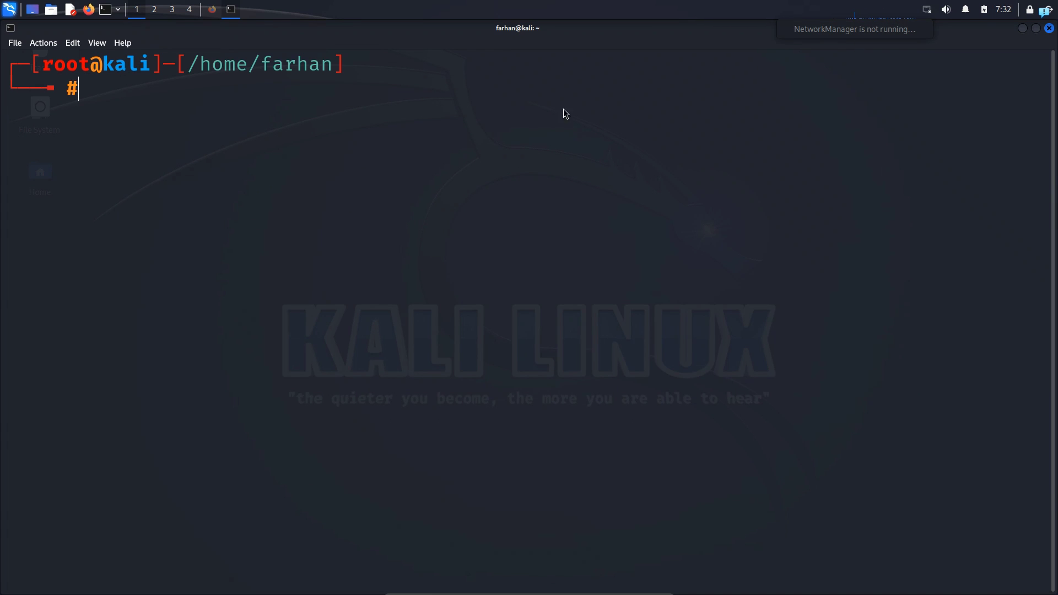
type("sere")
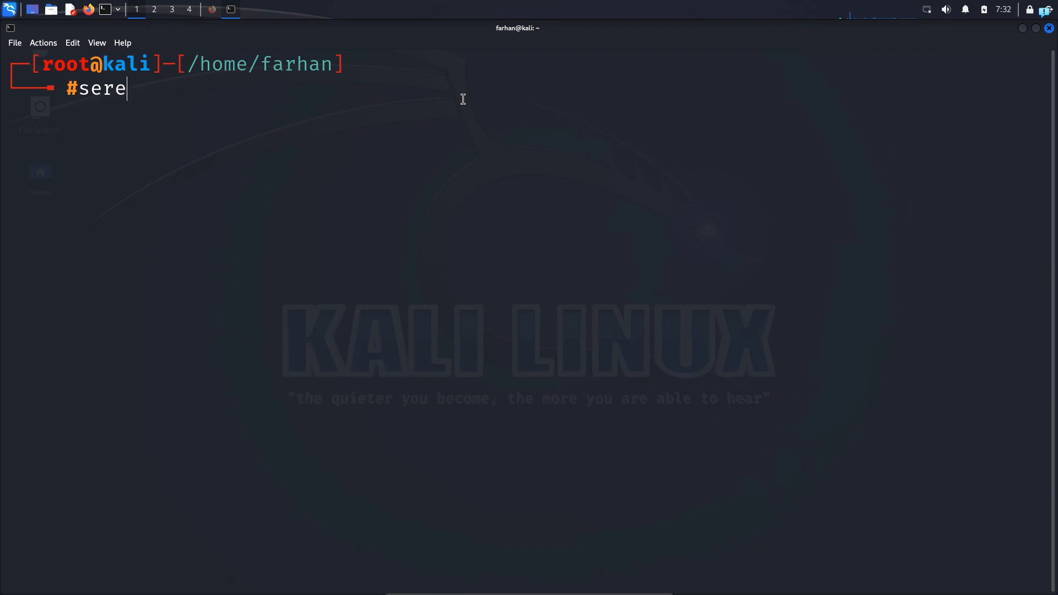
Step: Restart NetworkManager, dismiss the network menu, and confirm wlan0 is back in Managed mode
key("BackSpace")
type("vice Netw")
key("Tab")
type("r")
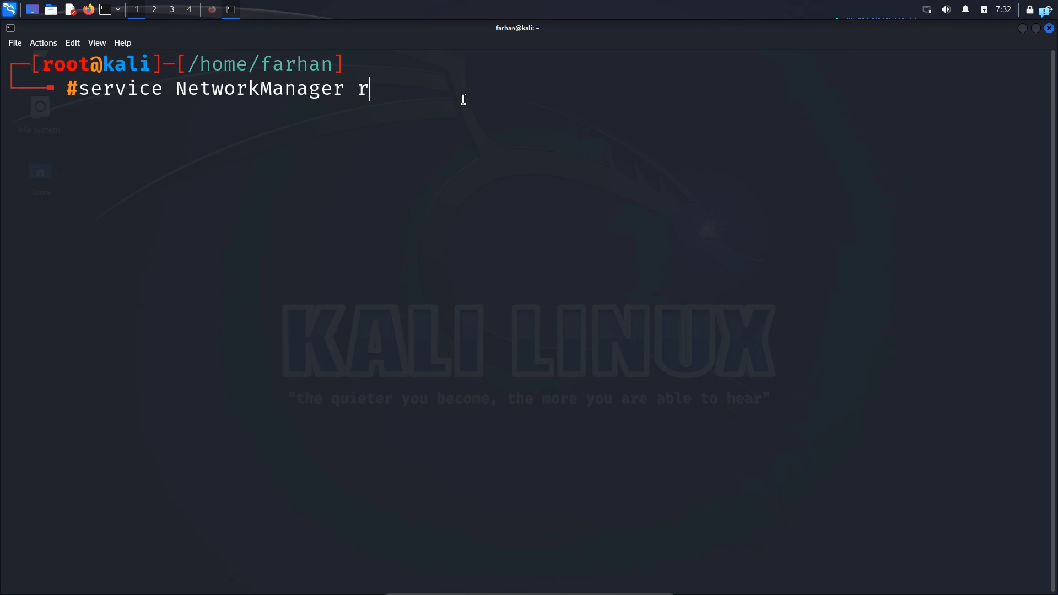
type("estart")
key("Return")
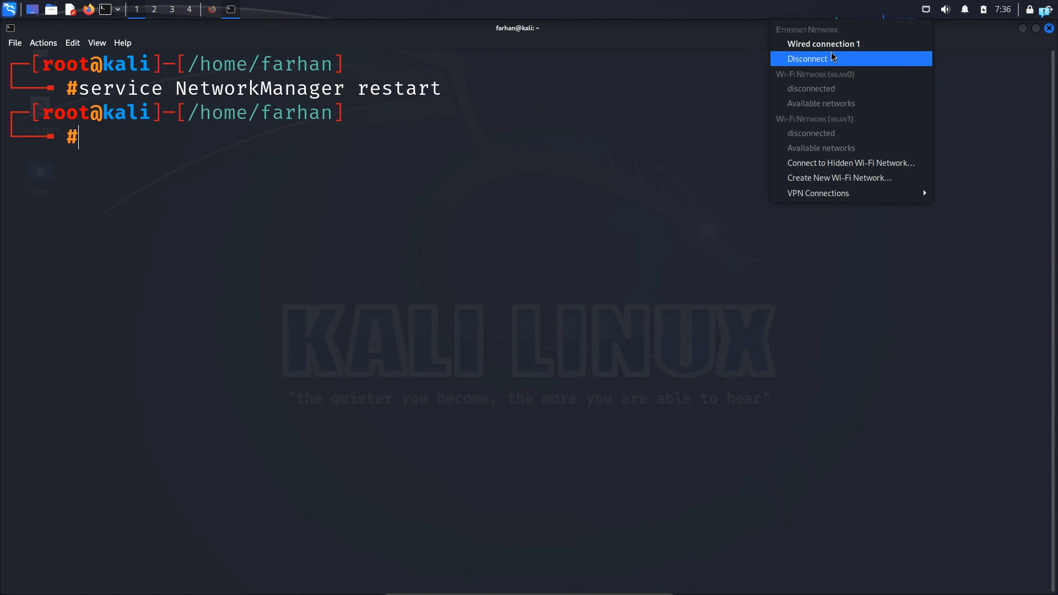
left_click(402, 145)
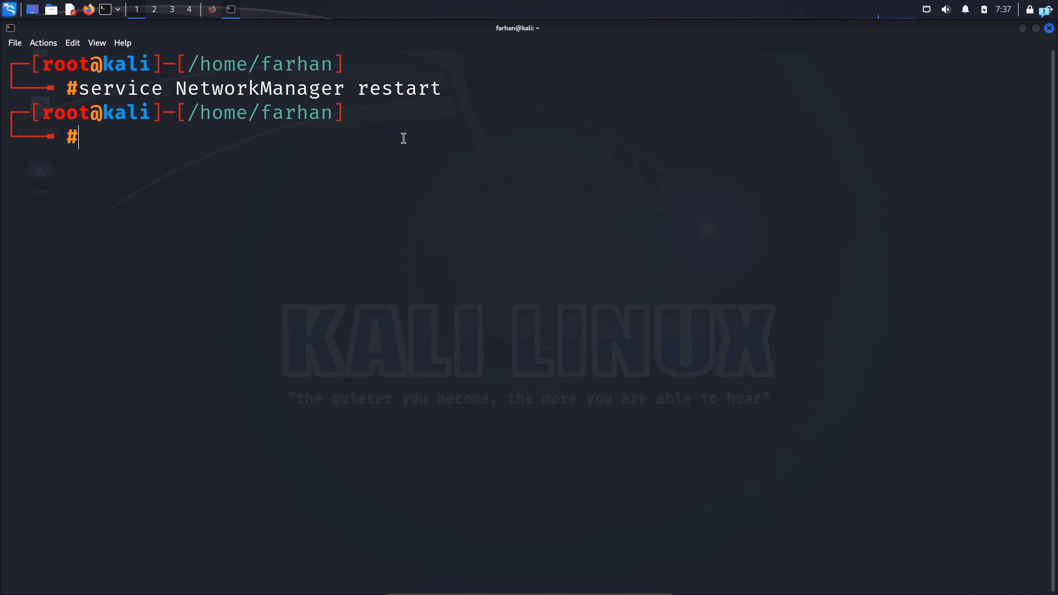
type("iwconfig")
key("Return")
left_click_drag(8, 404, 82, 405)
left_click_drag(164, 428, 292, 430)
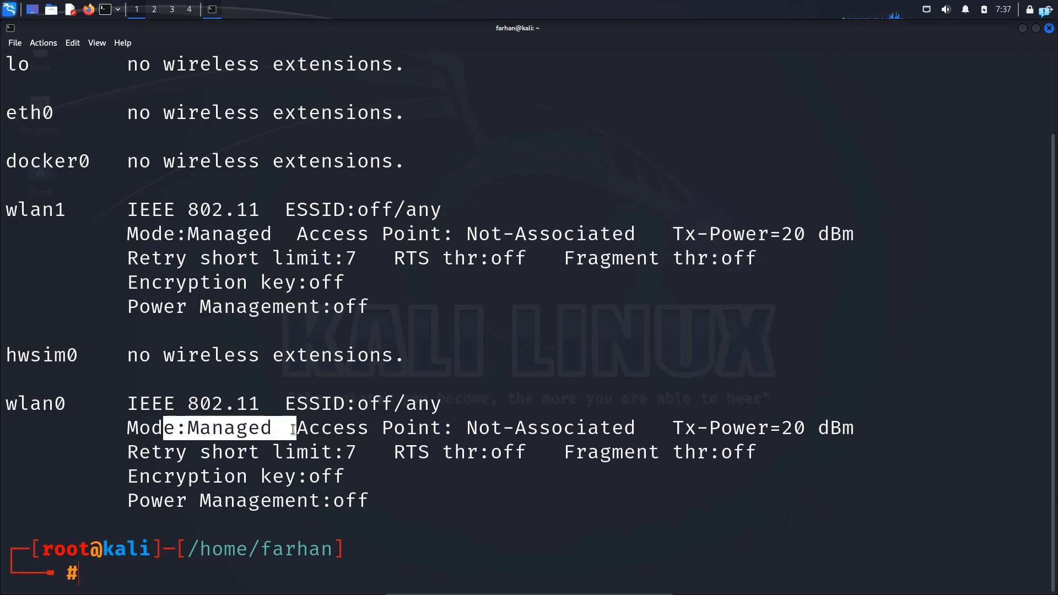